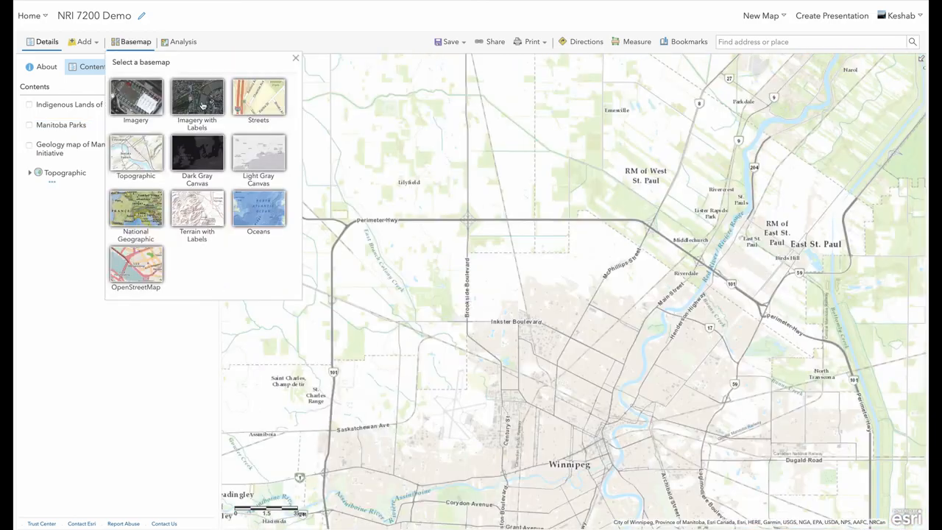
Step: Switch the basemap to Imagery with Labels and close the University of Manitoba search result popup
click(198, 99)
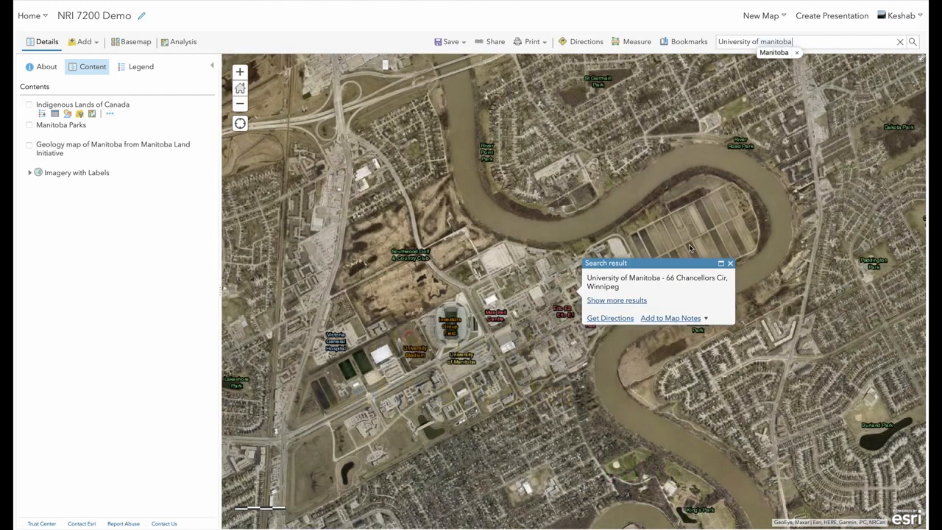
scroll(330, 312, up, 3)
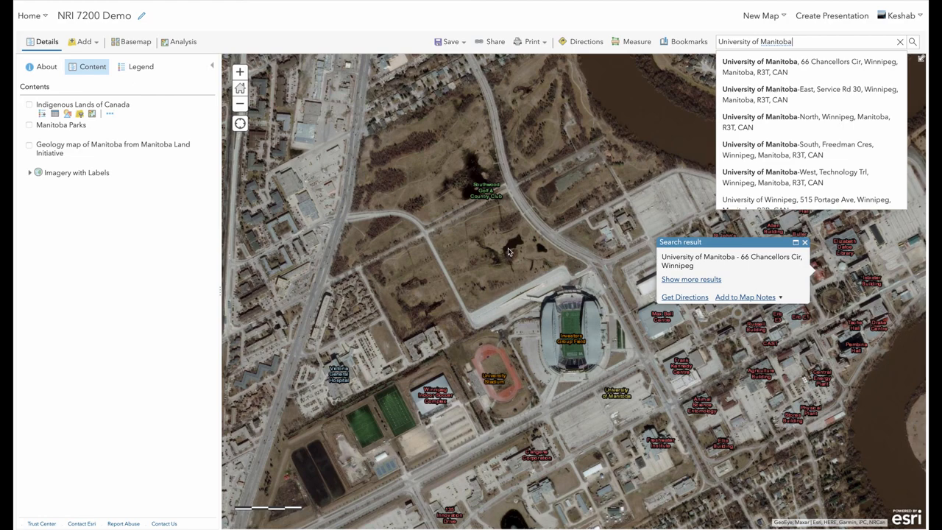
drag(508, 254, 431, 267)
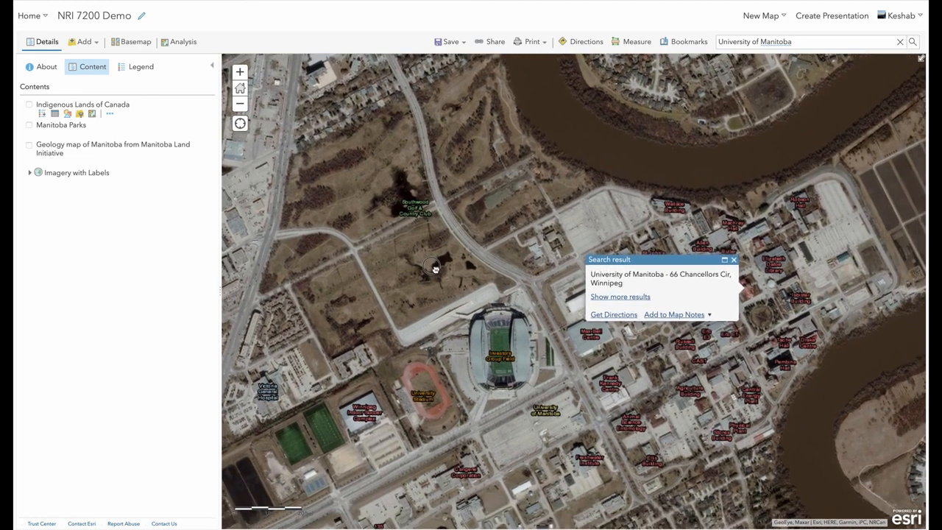
click(735, 262)
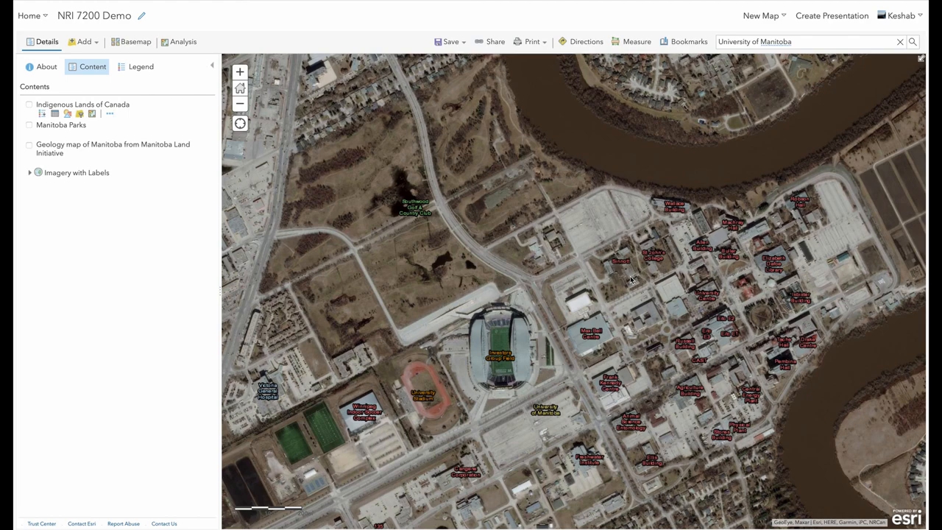
Step: Add a Map Notes layer named Geese around UofM using the Map Notes template
click(84, 42)
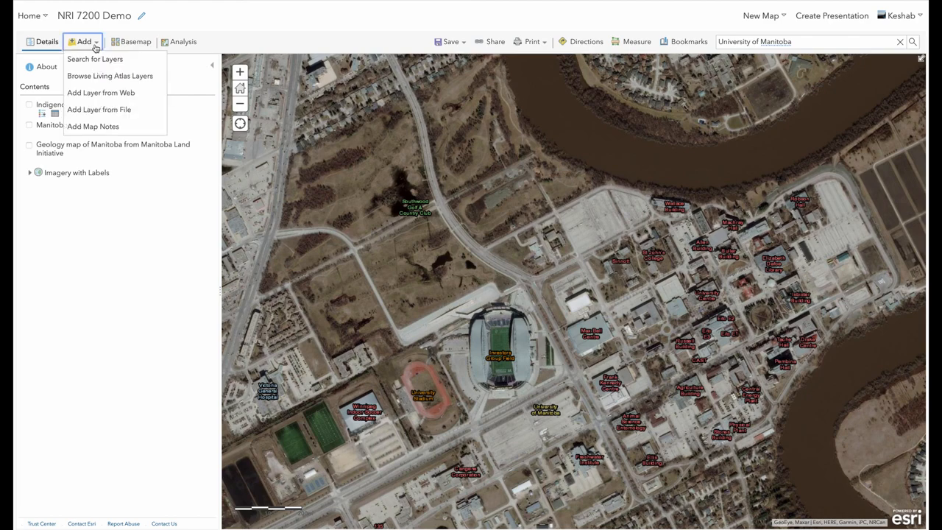
click(92, 127)
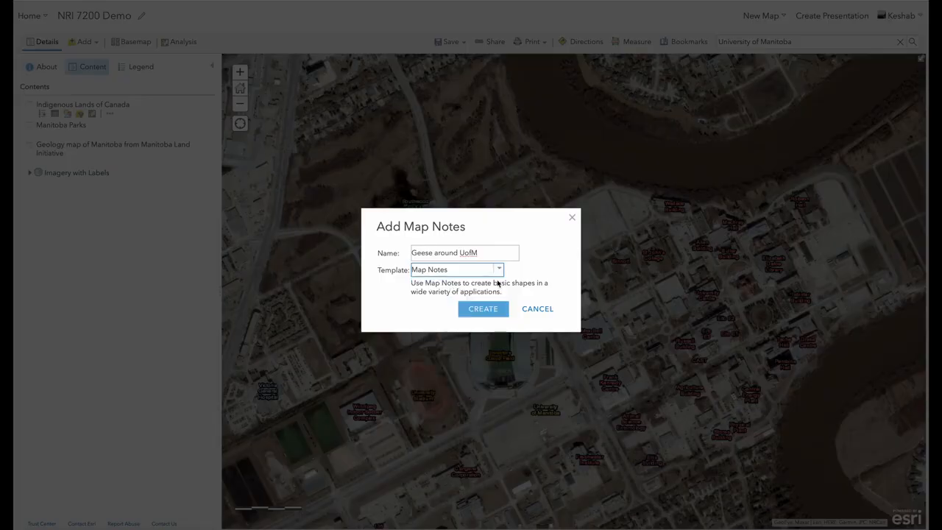
click(483, 309)
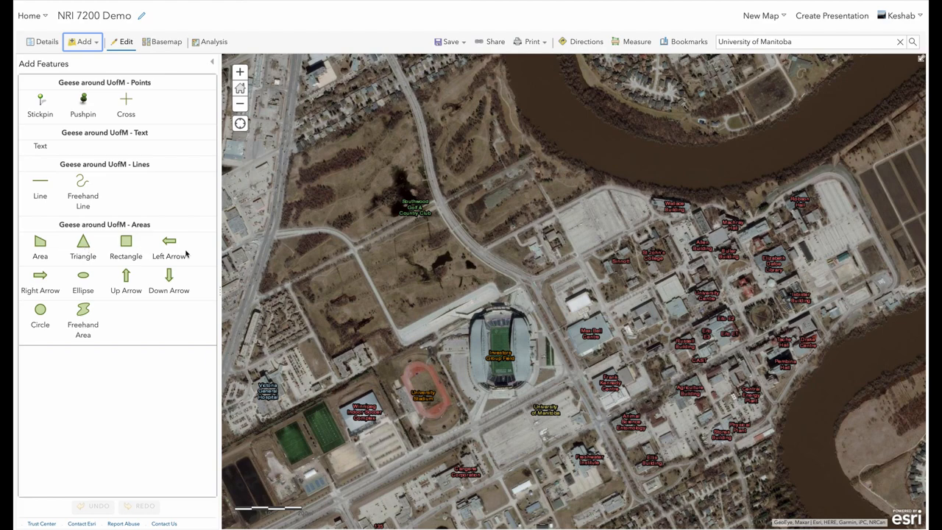
Step: Draw a small area polygon near NRI on campus, titled Location 1 with description Near NRI, UofM
click(41, 246)
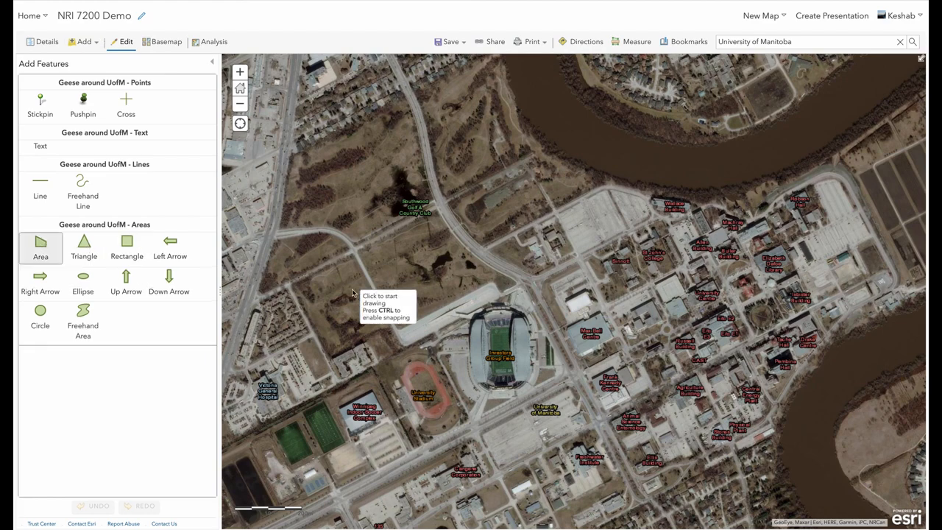
click(598, 285)
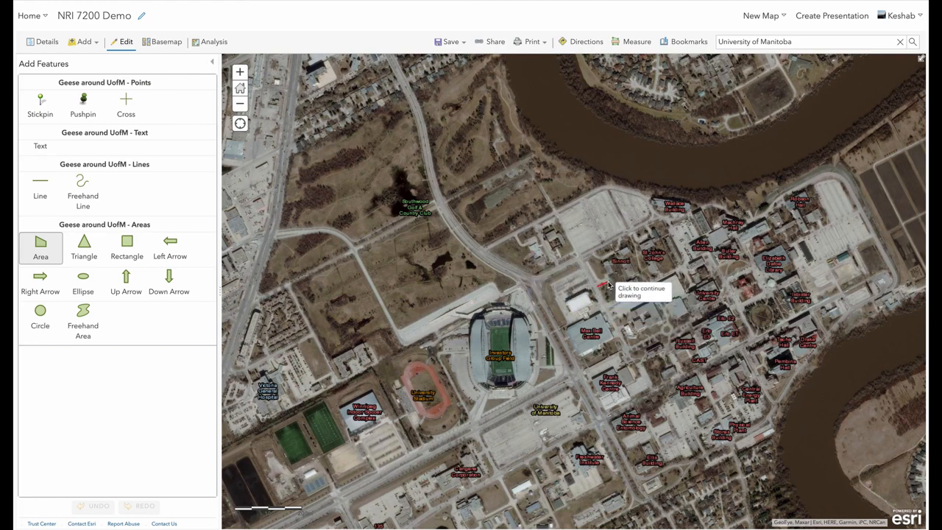
click(612, 281)
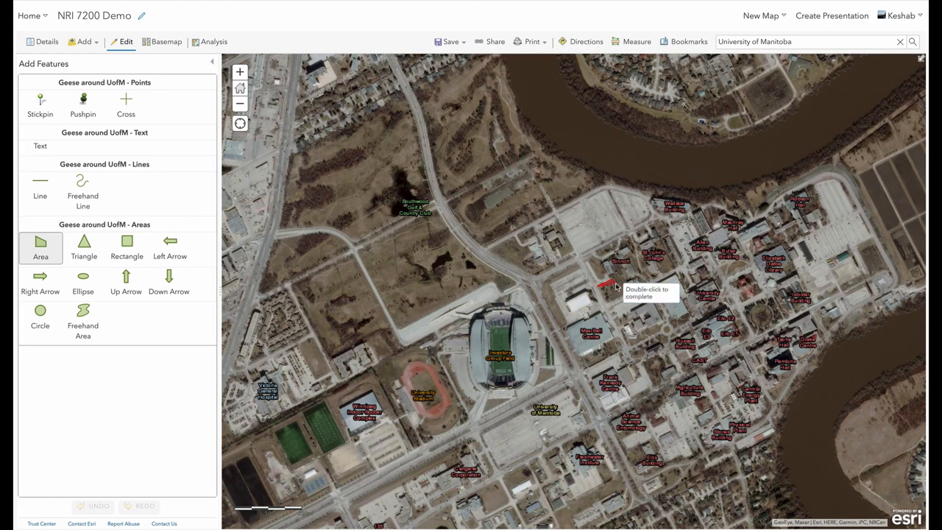
click(623, 294)
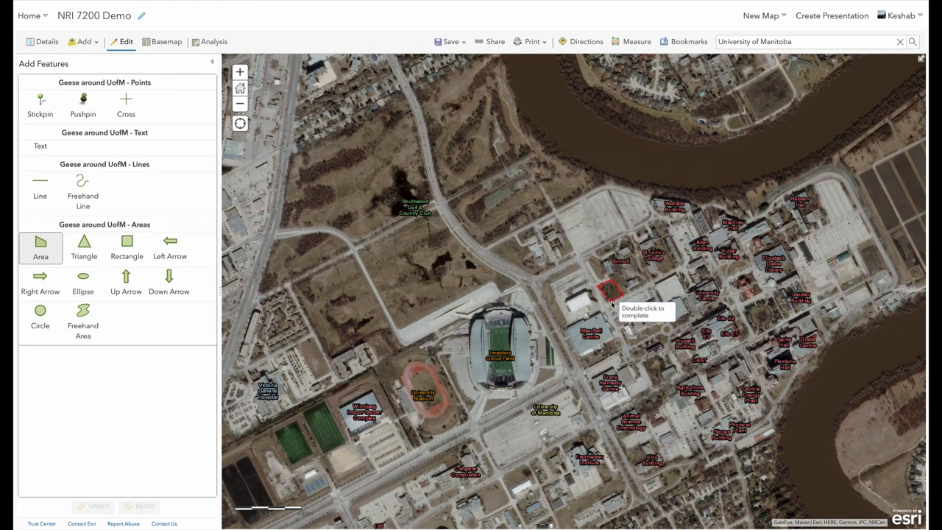
double_click(608, 306)
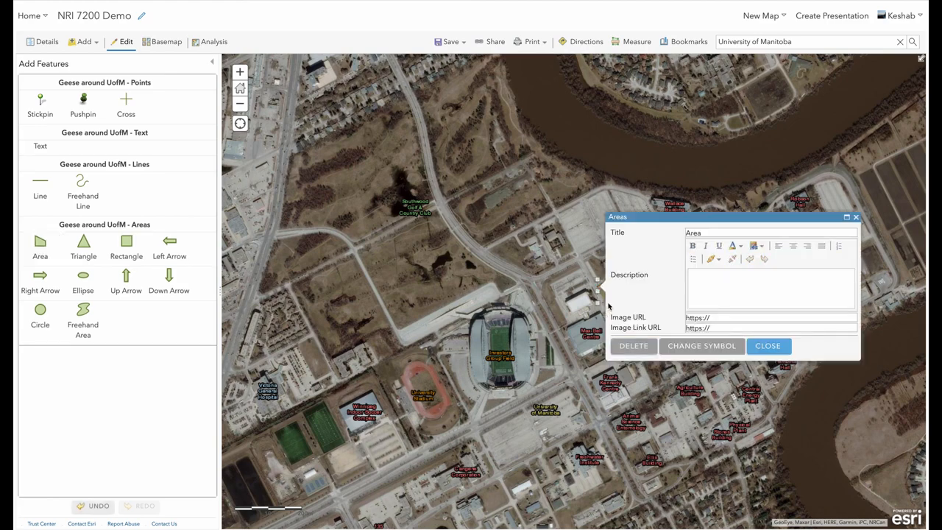
double_click(707, 234)
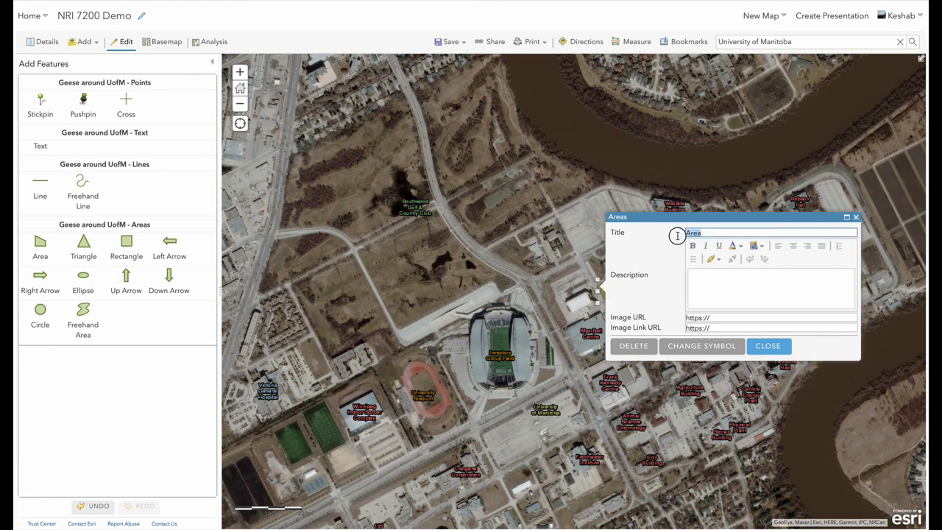
text(Location 1)
click(696, 284)
text(Near NRI, UofM)
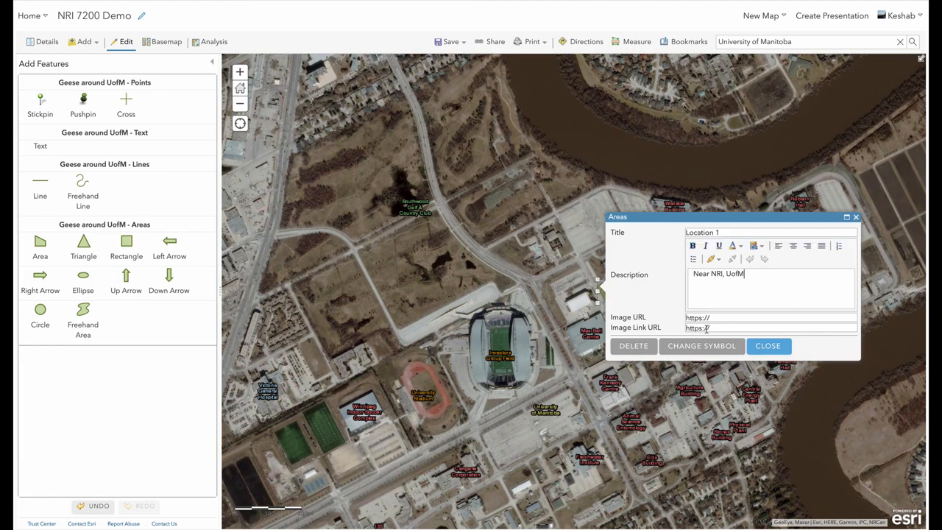
click(770, 349)
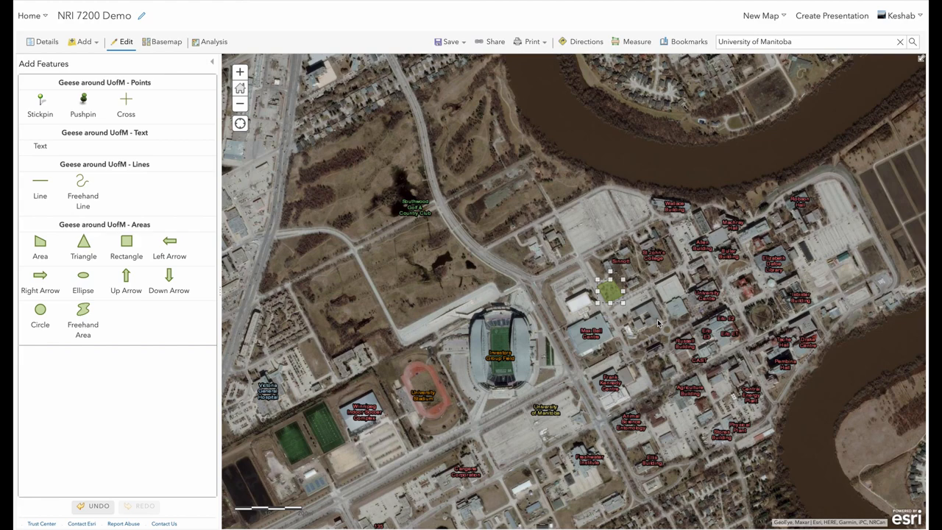
Step: Draw an area polygon near the law faculty, titled Location 2 with description Geese habitat near law faculty
click(44, 249)
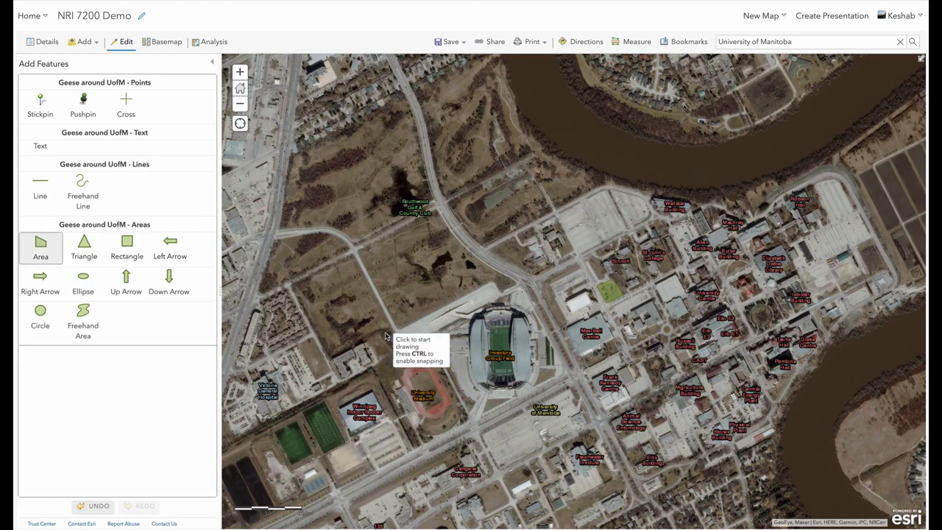
click(692, 199)
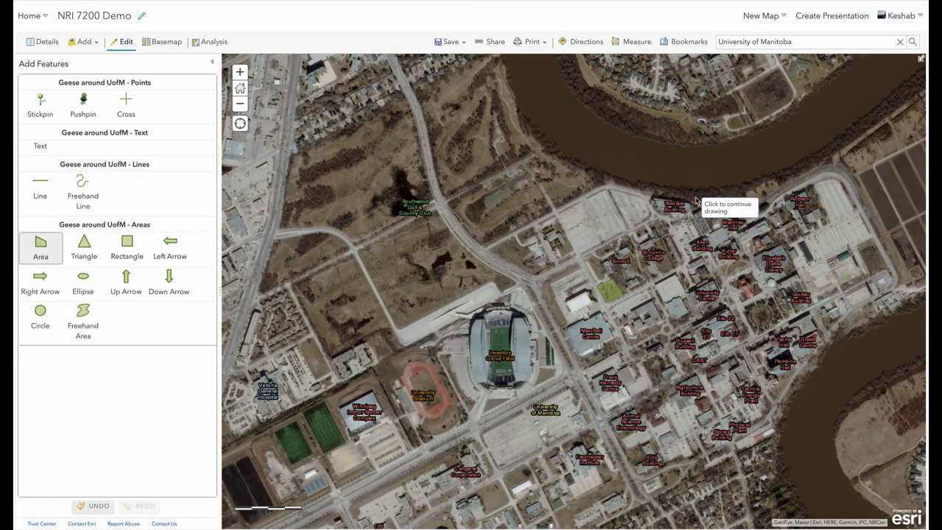
click(729, 196)
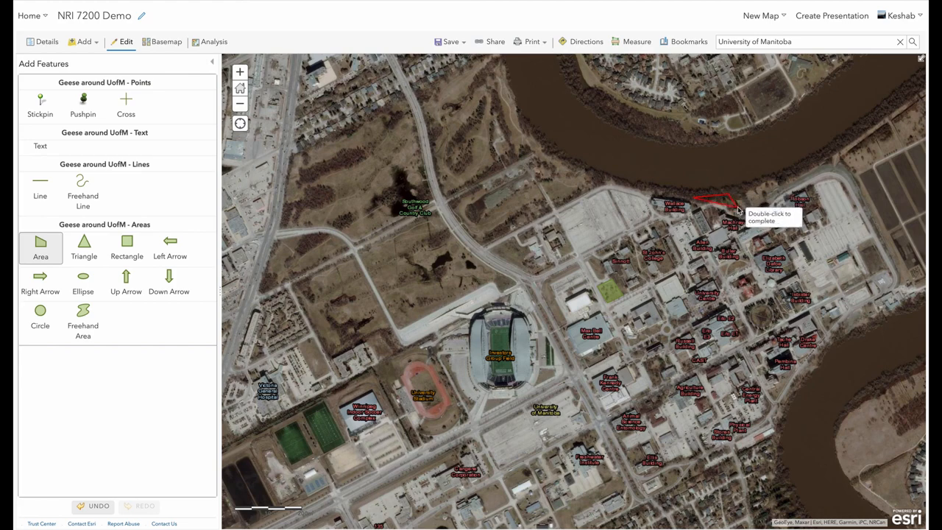
double_click(701, 209)
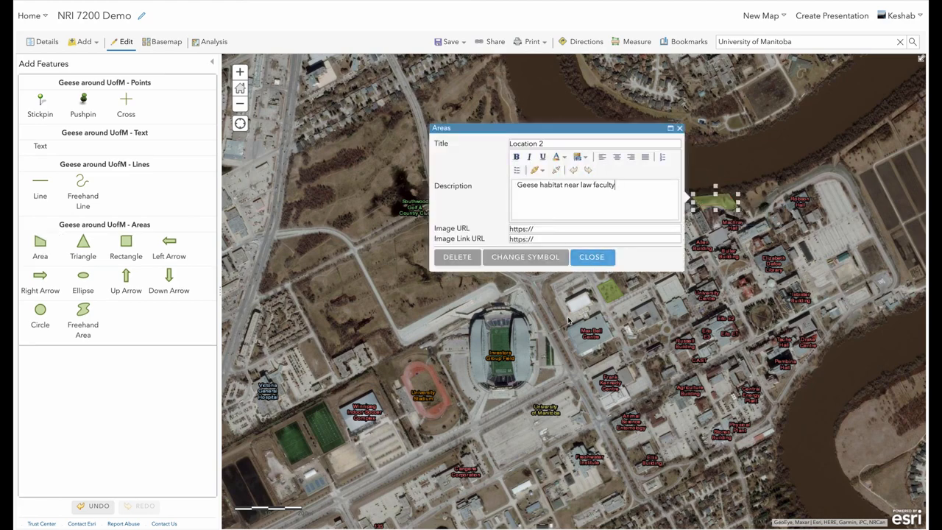
click(598, 260)
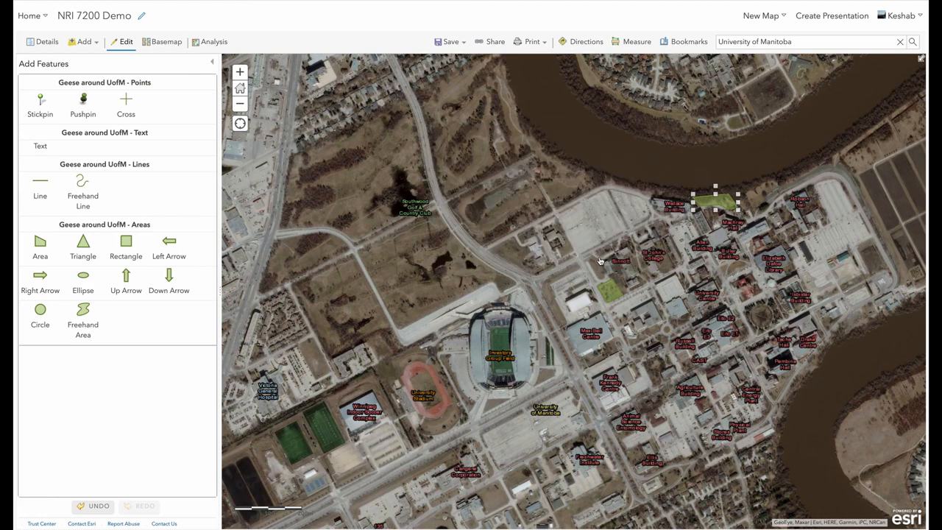
click(681, 243)
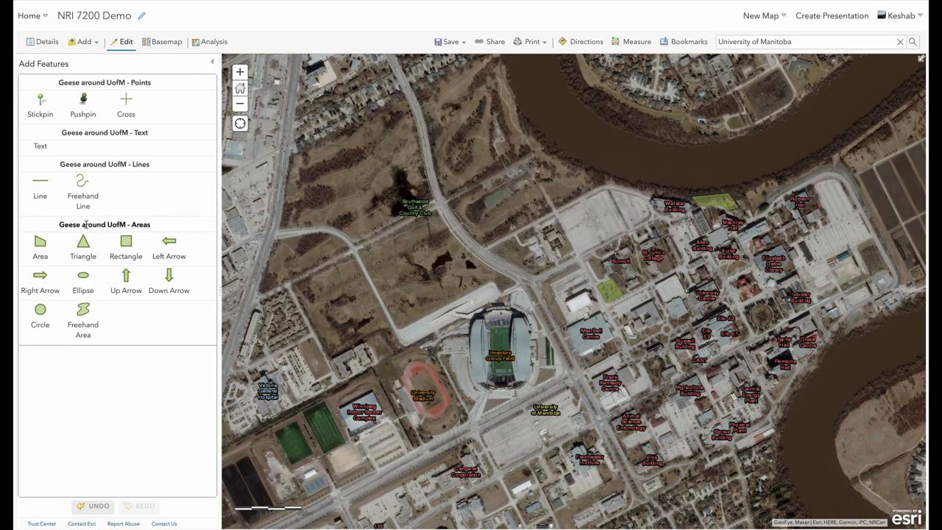
Step: Draw an area polygon over the open field northwest of the stadium and close its popup
click(43, 249)
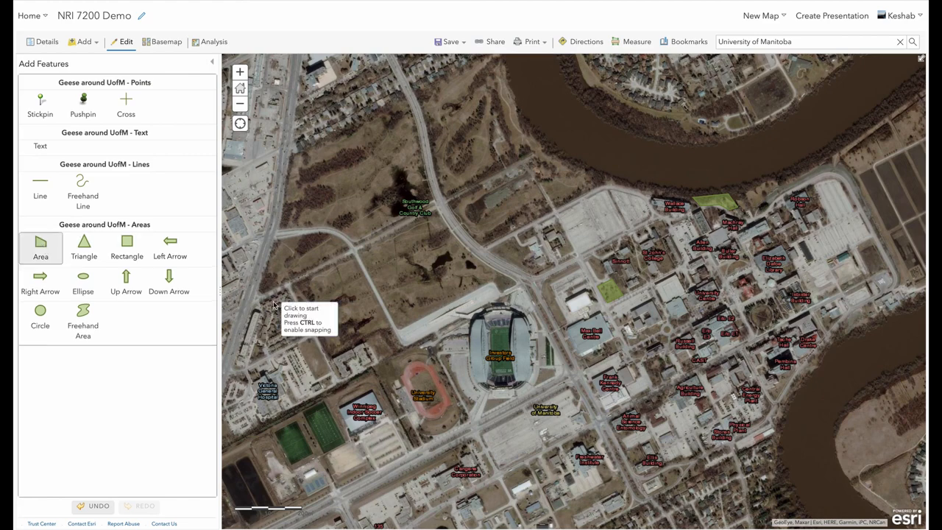
click(371, 272)
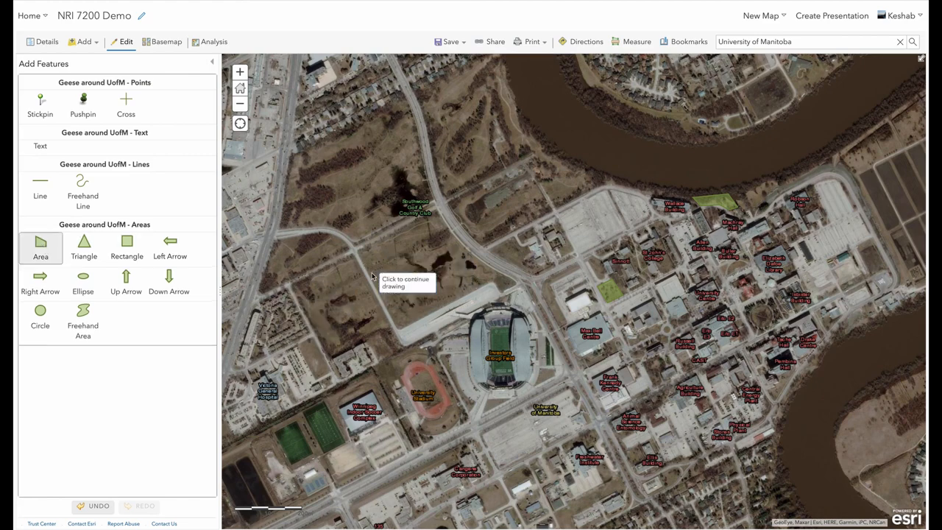
click(448, 235)
click(465, 259)
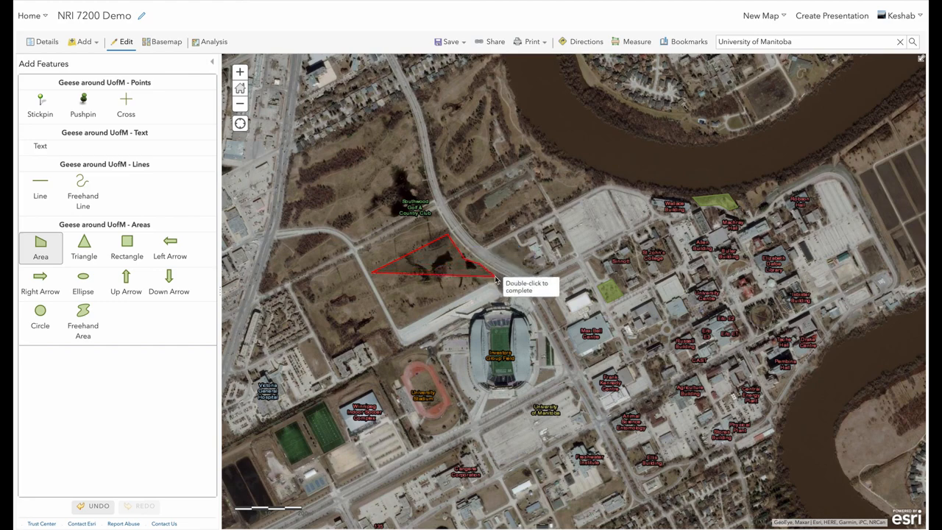
click(494, 278)
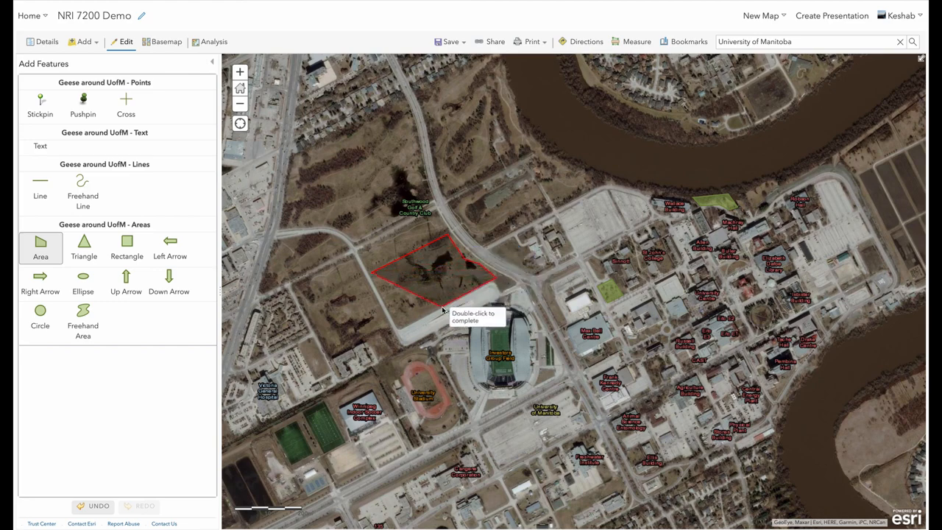
double_click(401, 332)
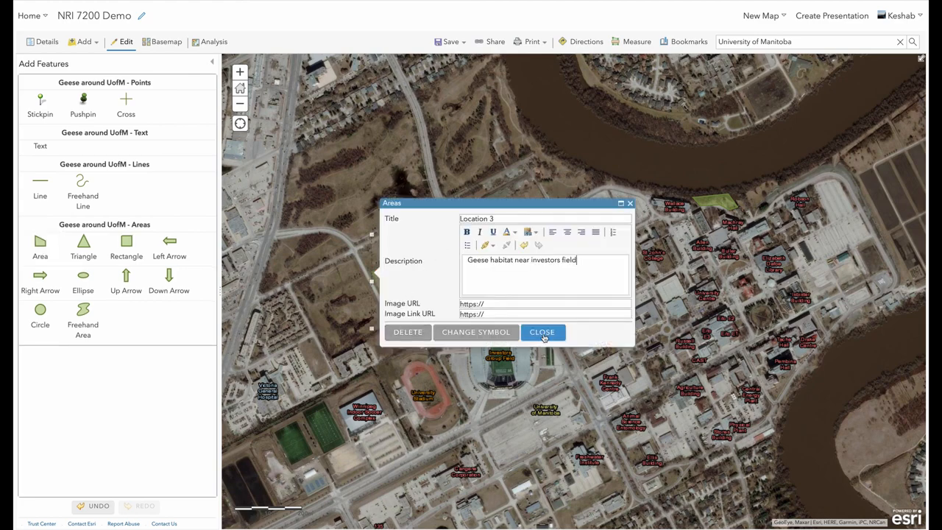
click(543, 333)
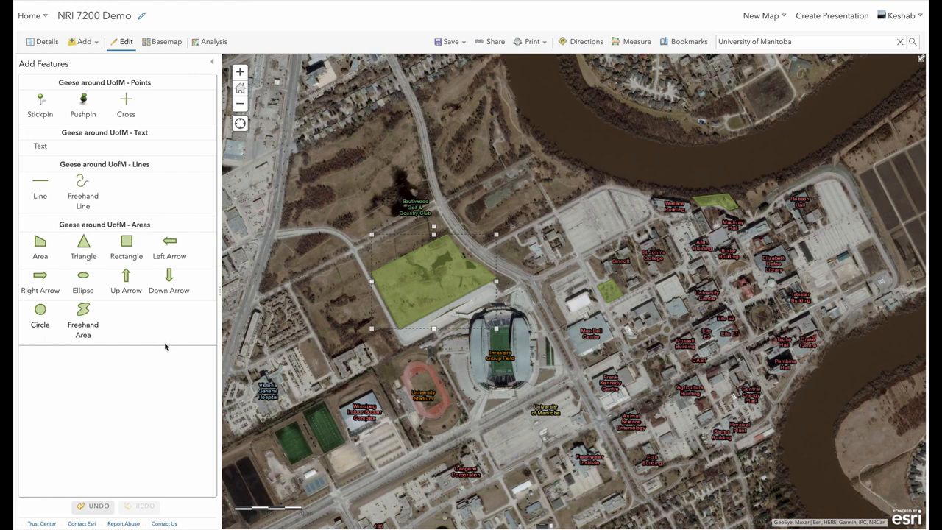
Step: Draw an area polygon along the Red River bank north of campus, titled Location 4 with description Geese habitat red river
click(41, 246)
click(514, 91)
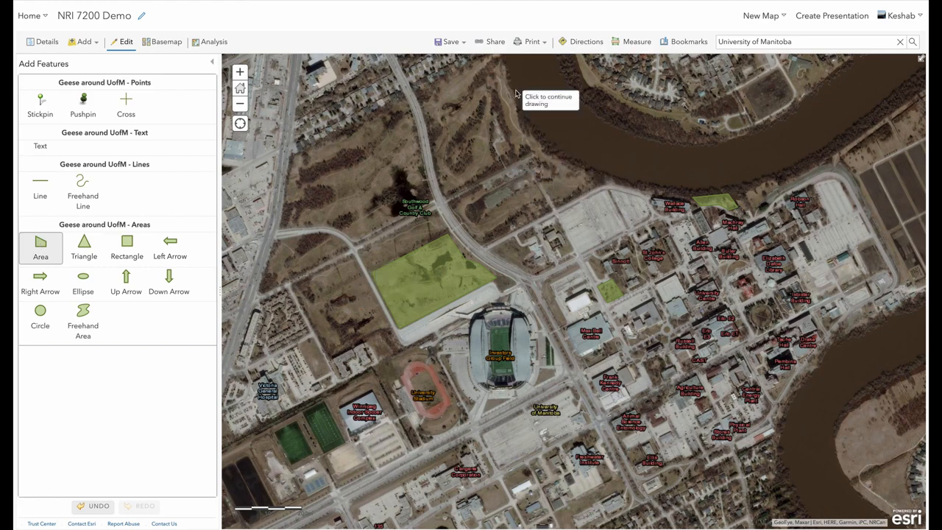
click(559, 72)
click(582, 105)
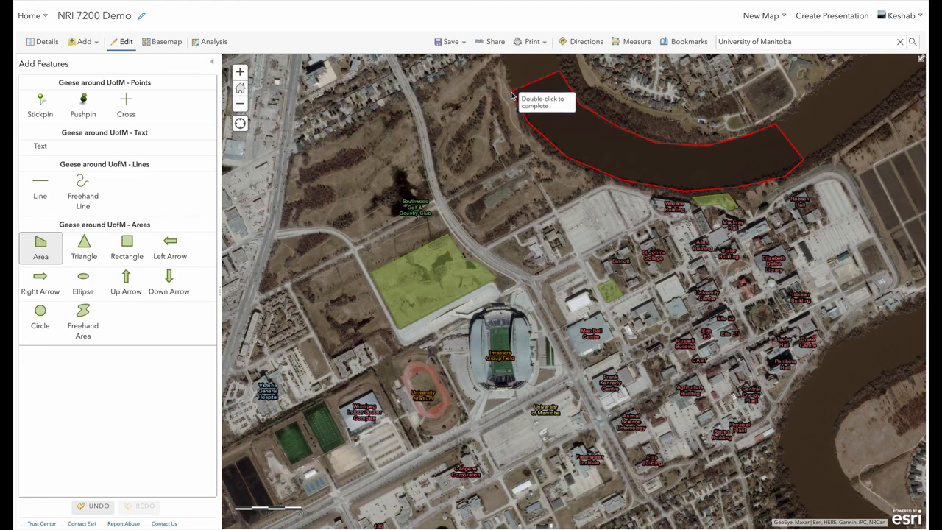
double_click(513, 95)
text(Location 4)
text(Geese habitat red river)
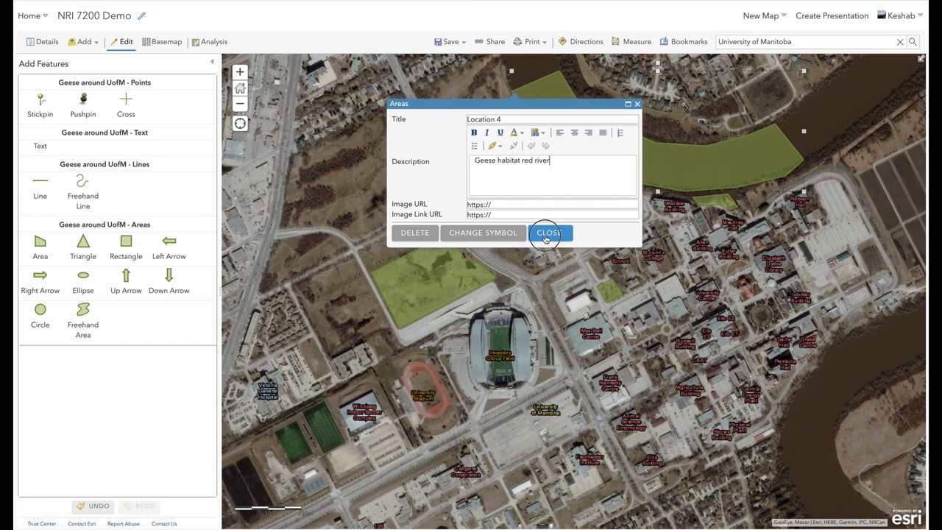
click(545, 239)
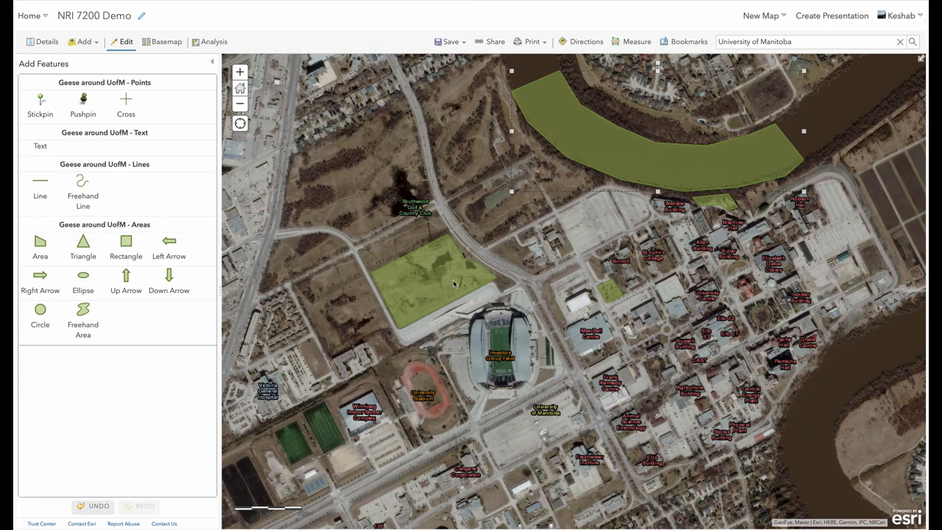
Step: Save the Geese around UofM layer as an item with tags Geese and geese habitat, summary Demo for showing geese habitat, in folder NRI 7200
click(212, 64)
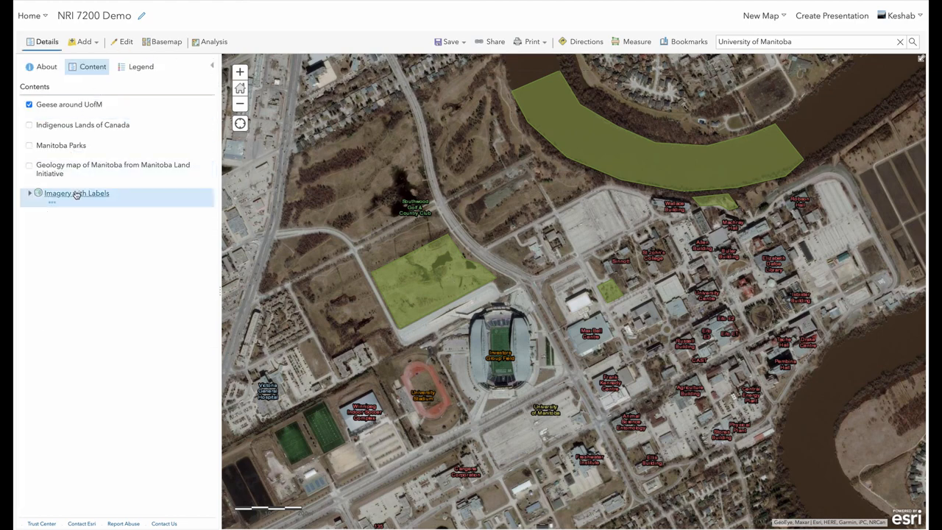
mouse_move(62, 108)
click(62, 117)
click(62, 117)
click(61, 117)
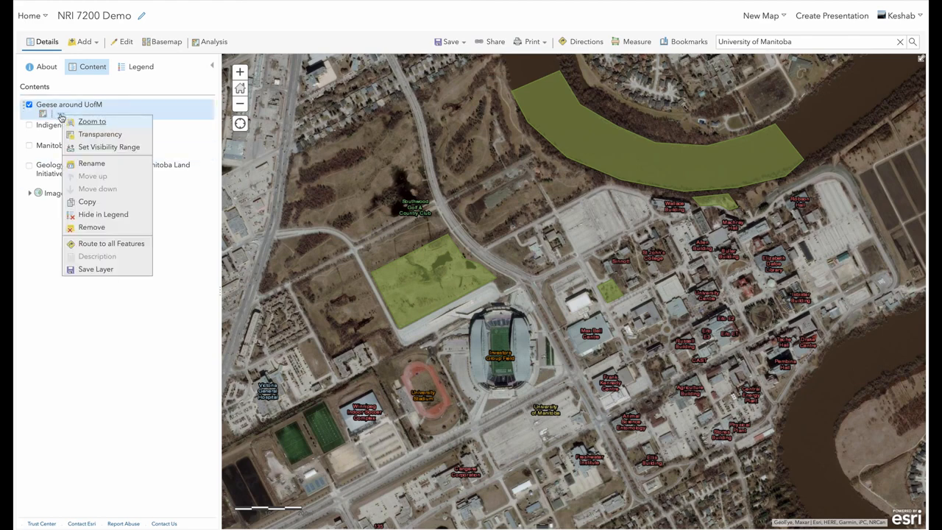
click(97, 270)
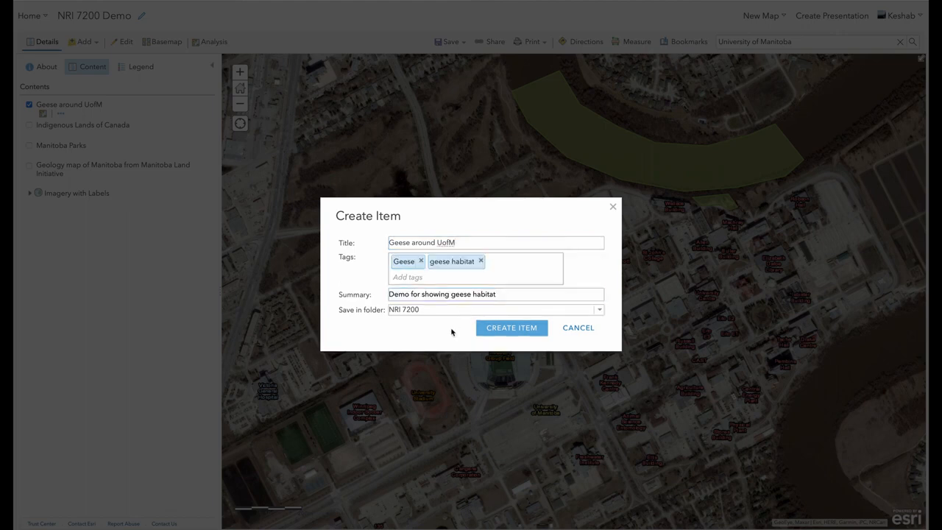
click(508, 329)
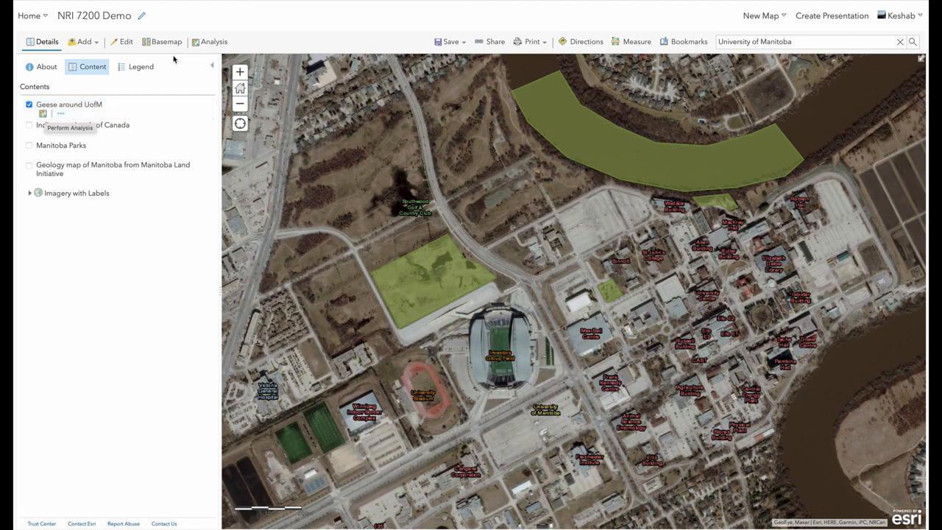
Step: Run Extract Data on the Geese around UofM (Areas) layer as a Shapefile (.zip) named Geese habitat demo
click(210, 42)
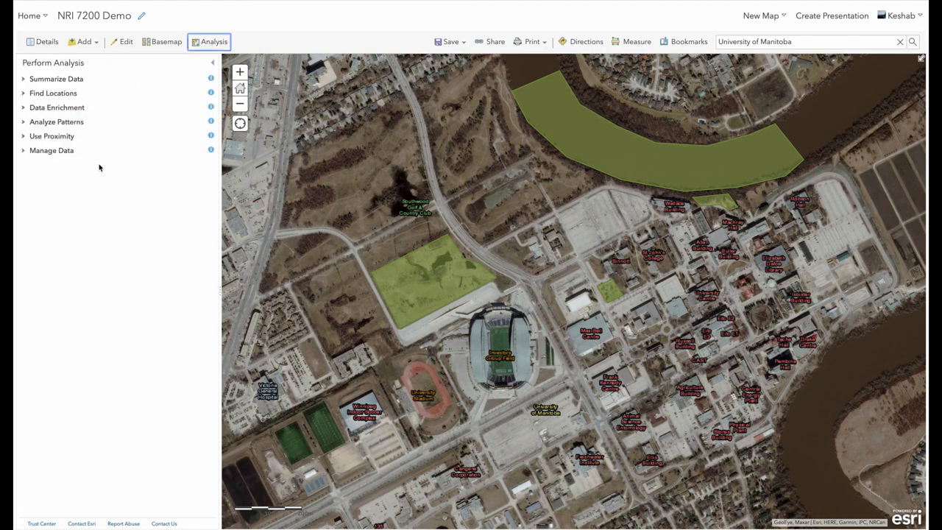
click(52, 153)
click(83, 194)
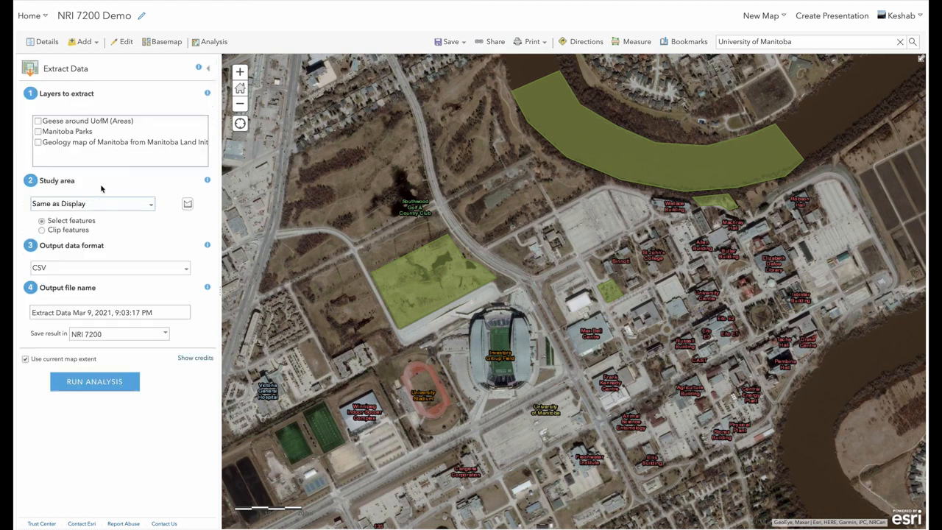
click(39, 122)
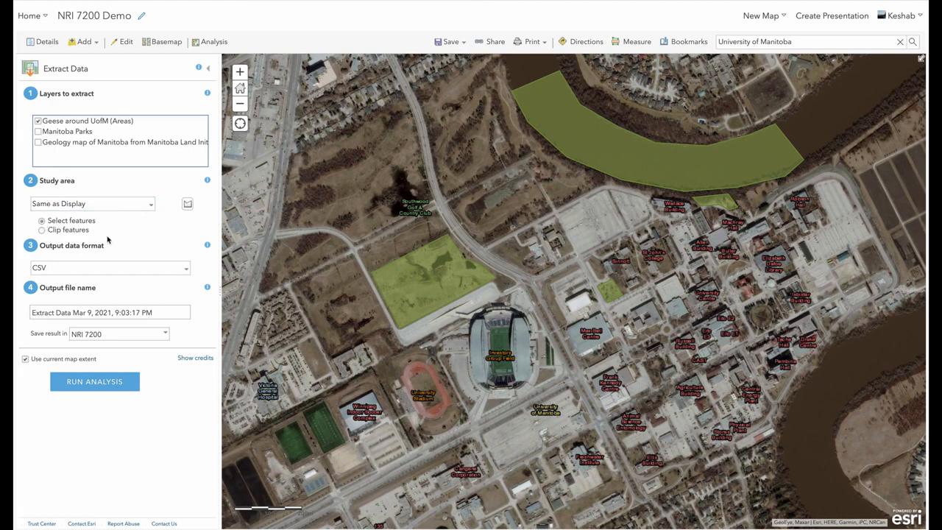
click(172, 268)
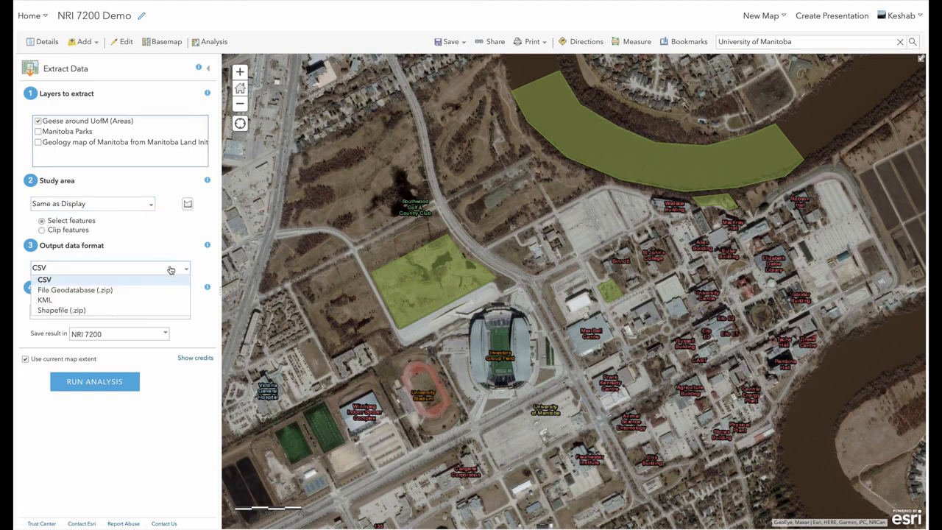
click(140, 311)
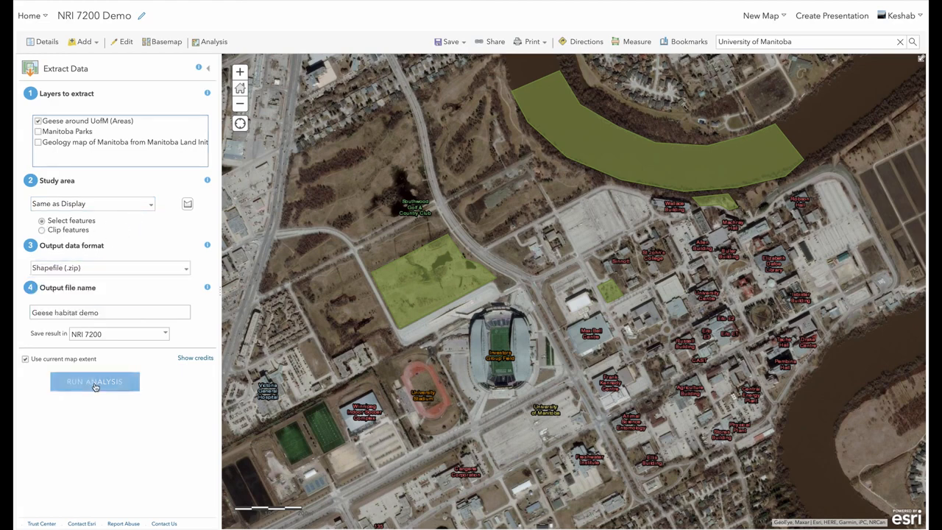
click(95, 384)
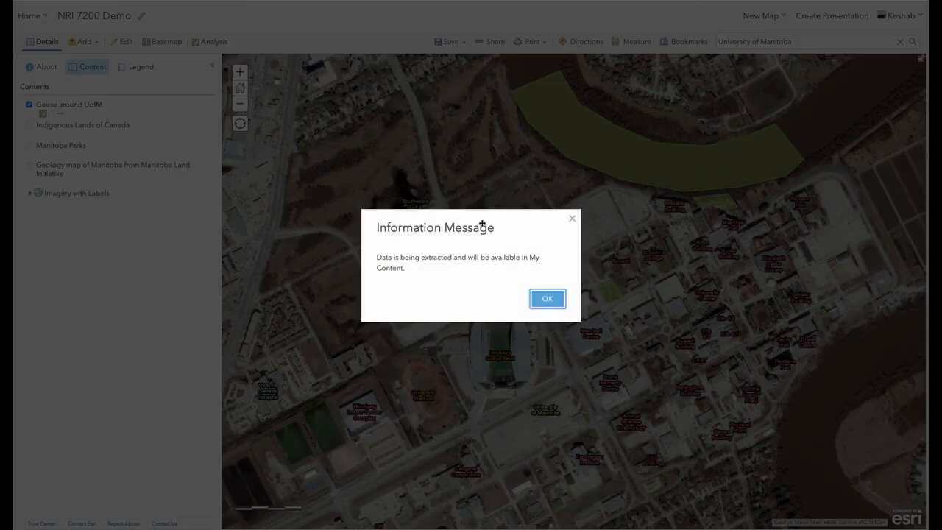
click(549, 300)
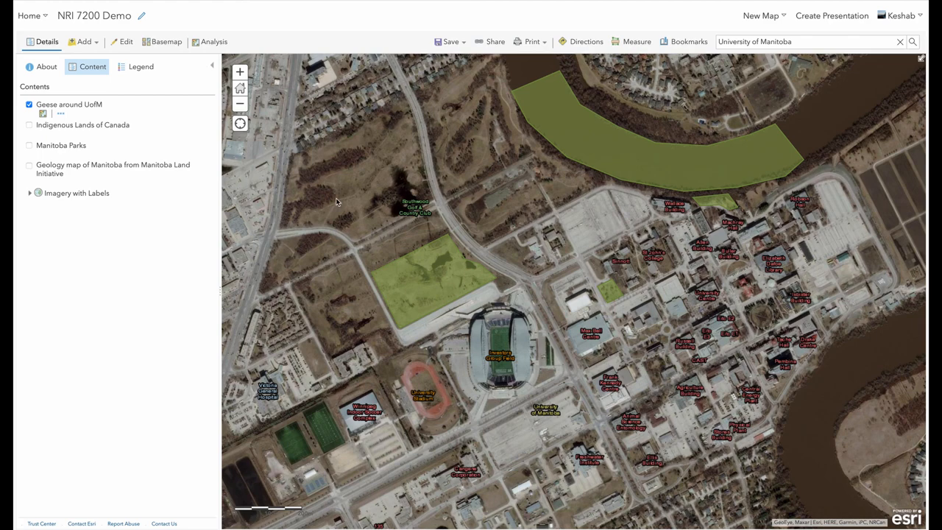
Step: Save the NRI 7200 Demo web map
click(42, 42)
click(449, 41)
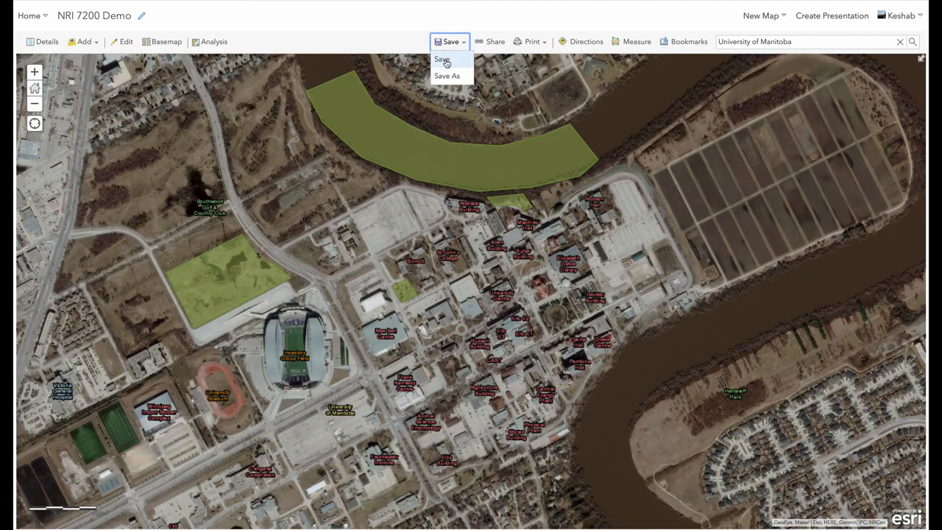
click(444, 59)
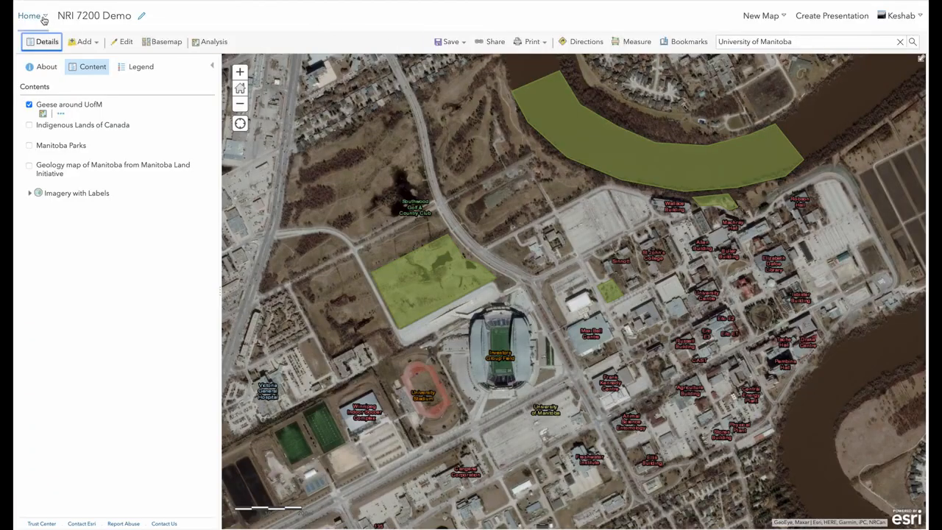
Step: Go to My Content in the NRI 7200 folder and open the Geese around UofM item in Map Viewer
click(43, 19)
click(51, 148)
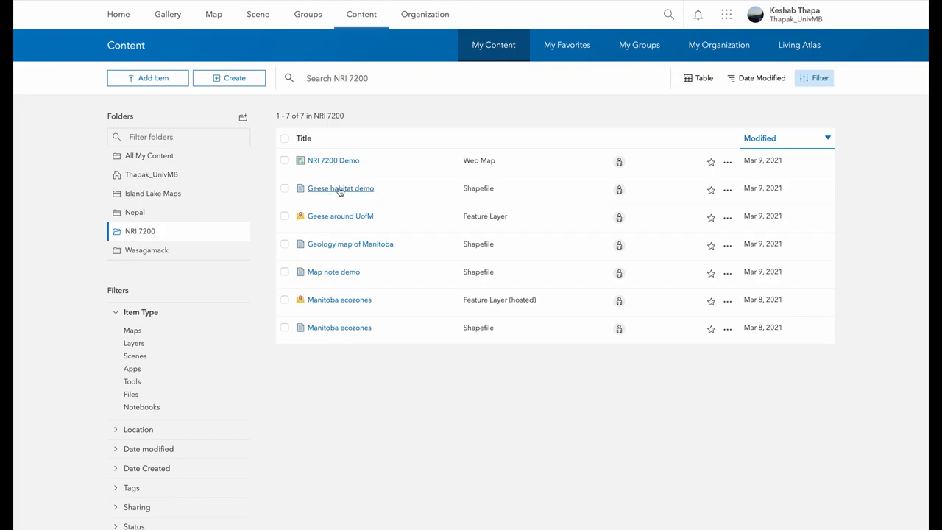
click(728, 190)
click(672, 228)
click(342, 221)
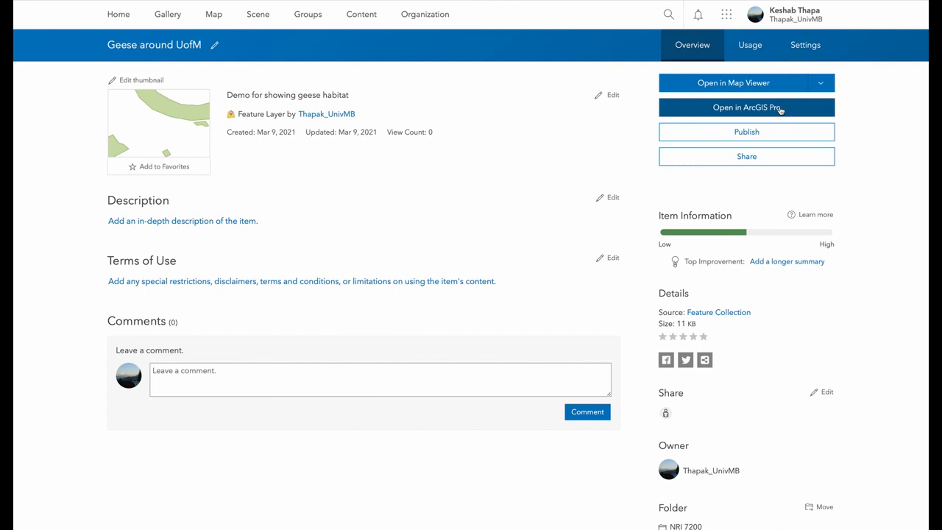
click(736, 87)
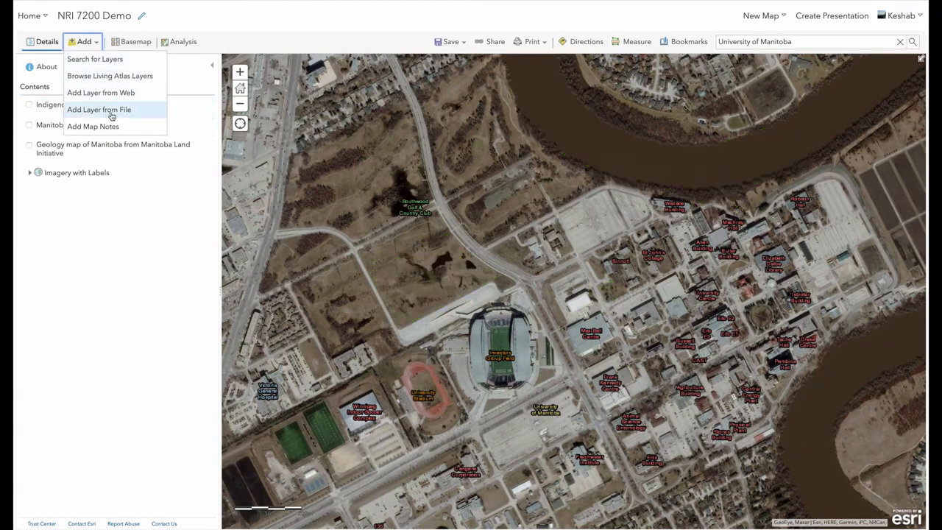
Step: Add a layer from file by importing Geese_habitat_demo.zip with generalized features
click(111, 115)
click(377, 303)
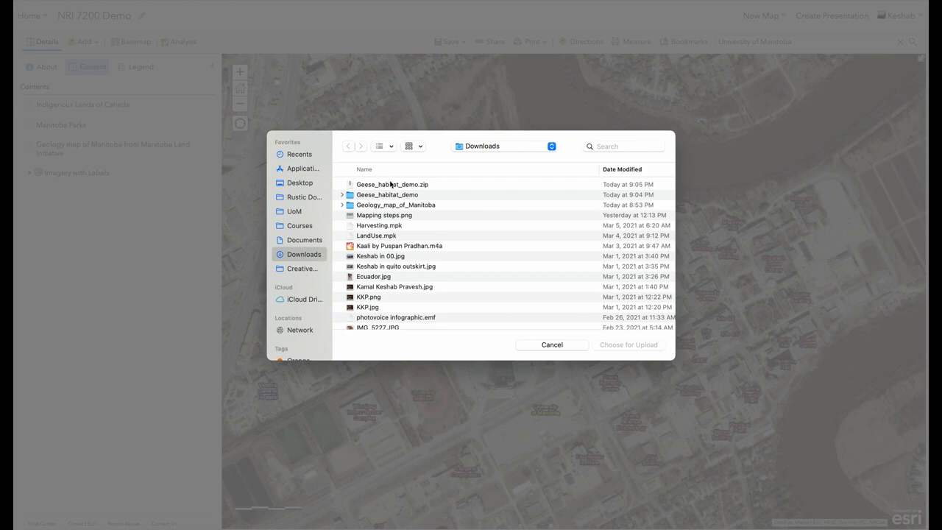
click(394, 184)
click(628, 346)
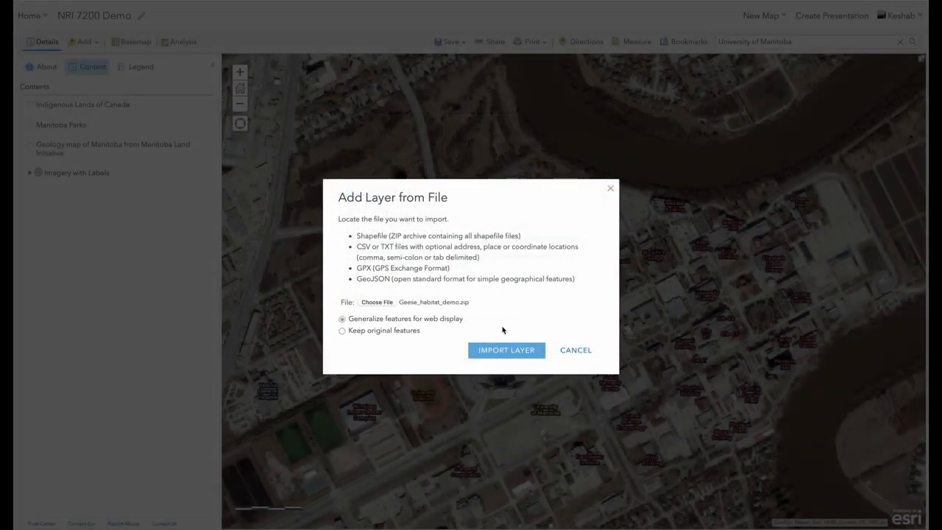
click(518, 355)
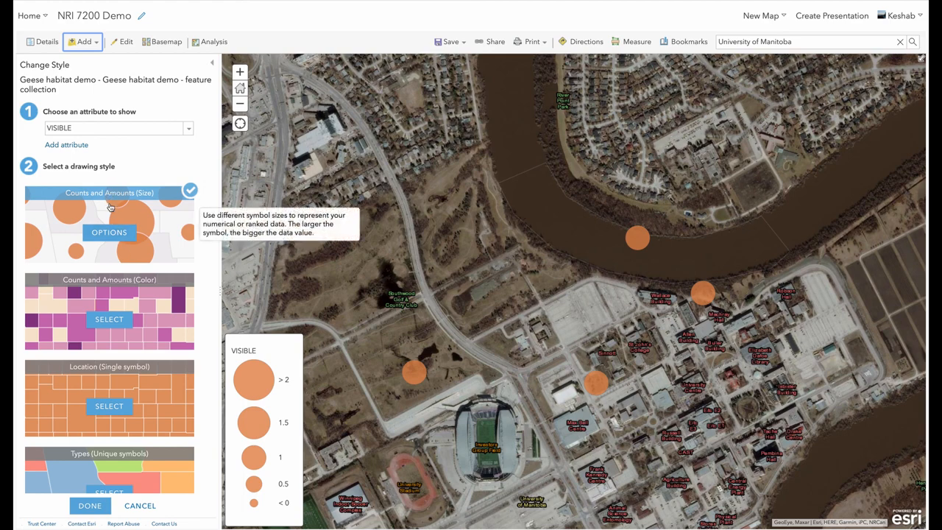
Step: Style the imported layer with a Location single symbol and change its fill to green
click(109, 407)
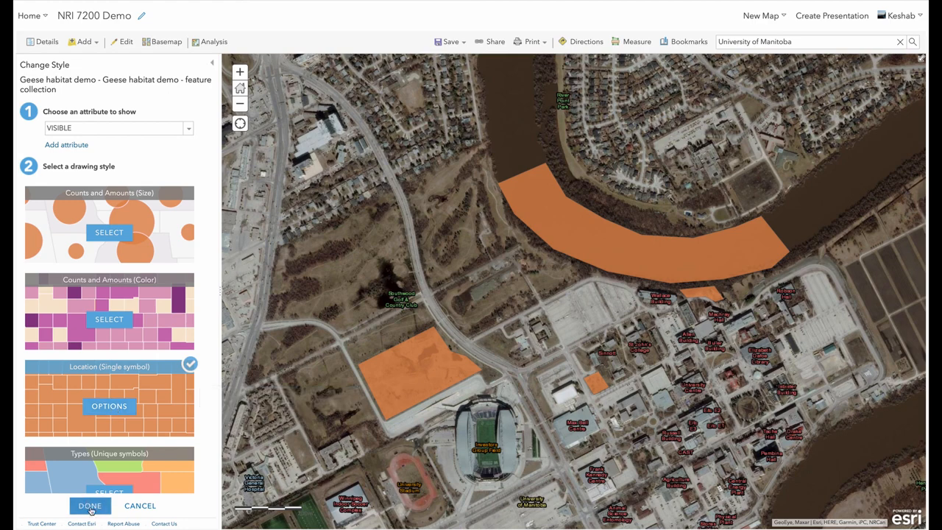
click(109, 407)
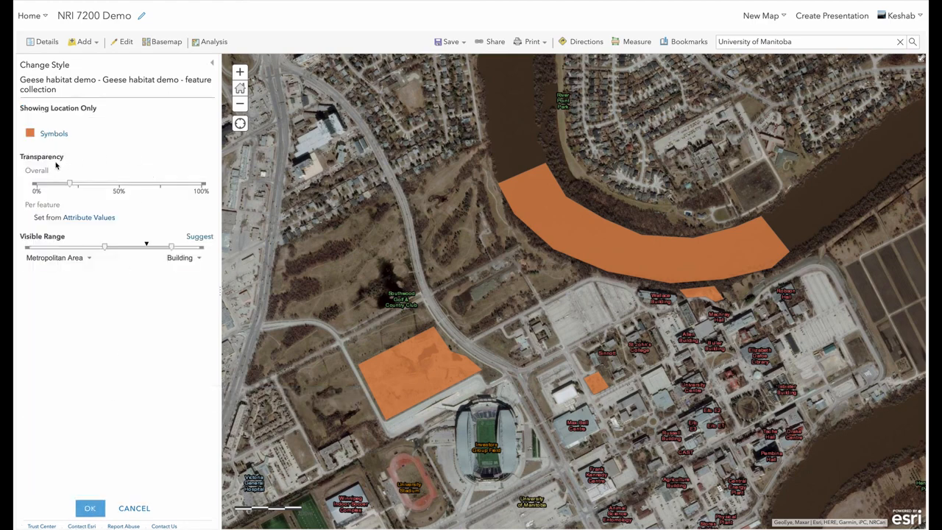
click(31, 133)
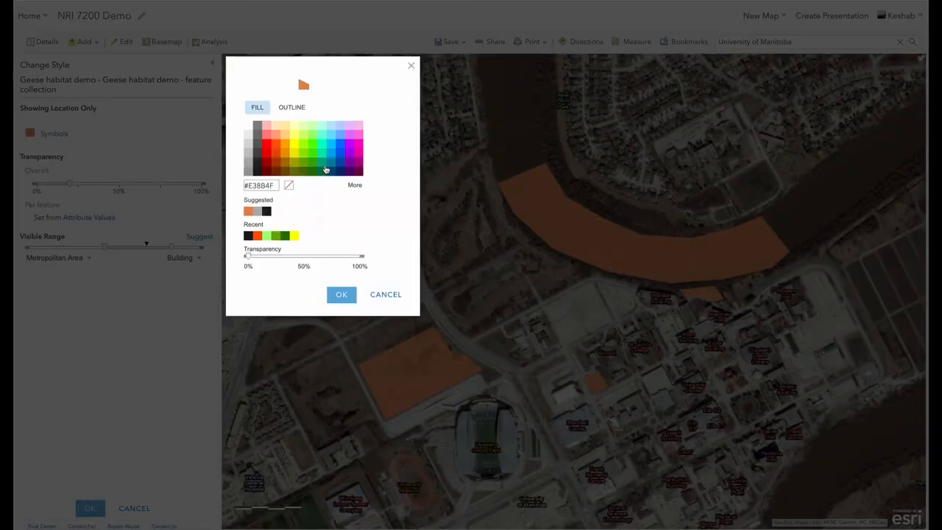
click(312, 153)
click(343, 294)
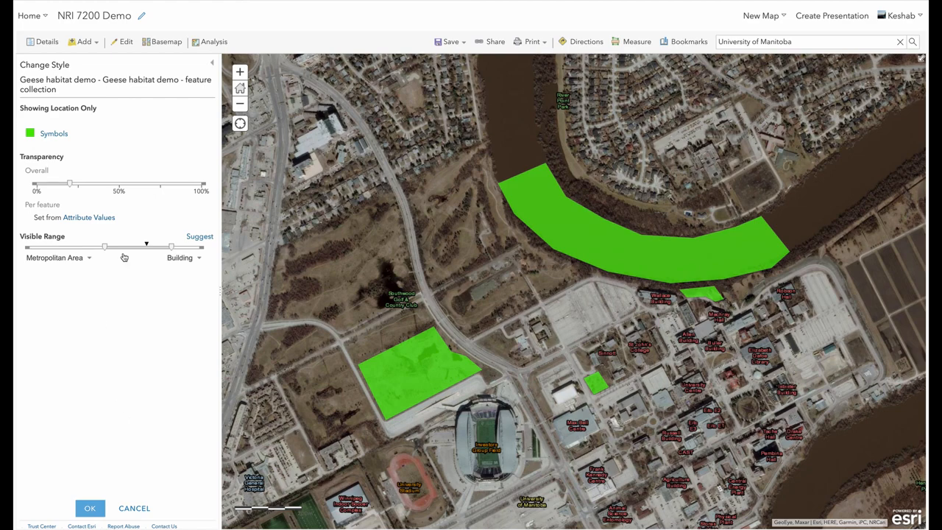
Step: Set the layer's overall transparency to about 45% and finish the styling
click(74, 185)
drag(76, 188, 109, 190)
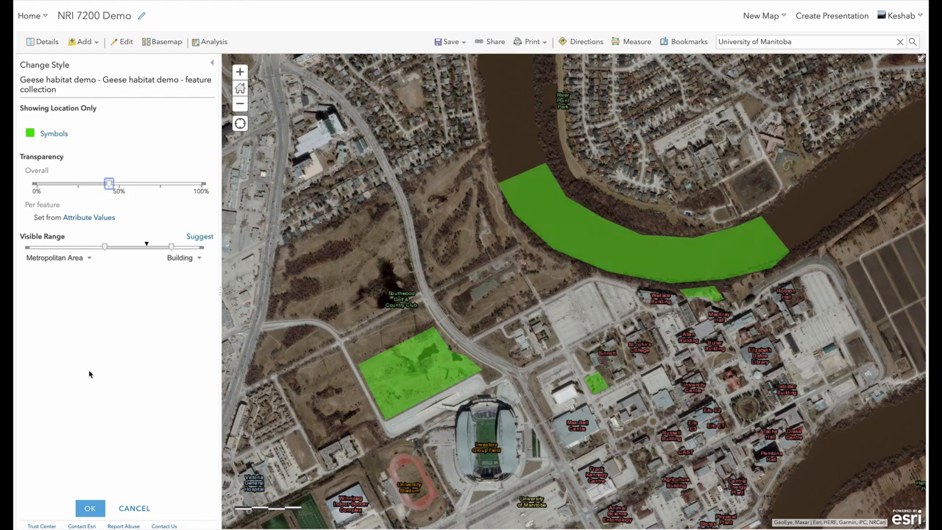
click(89, 507)
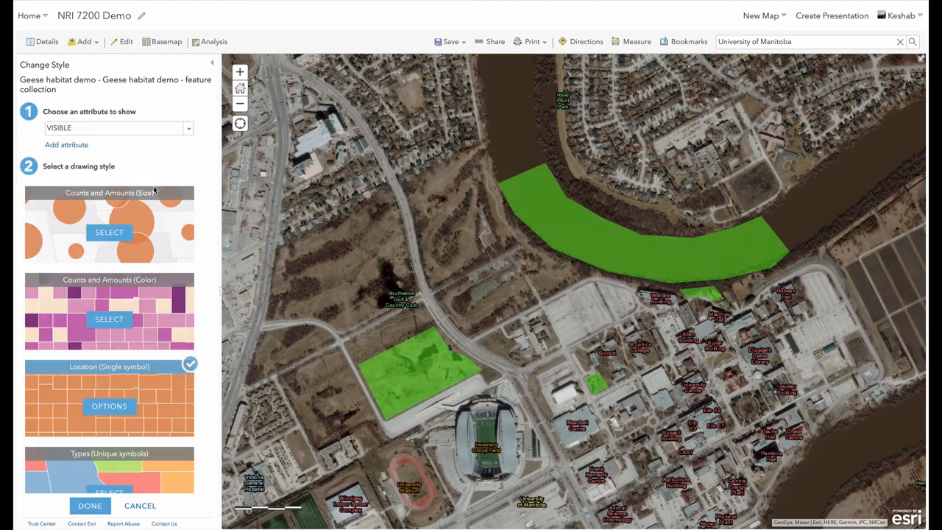
click(91, 506)
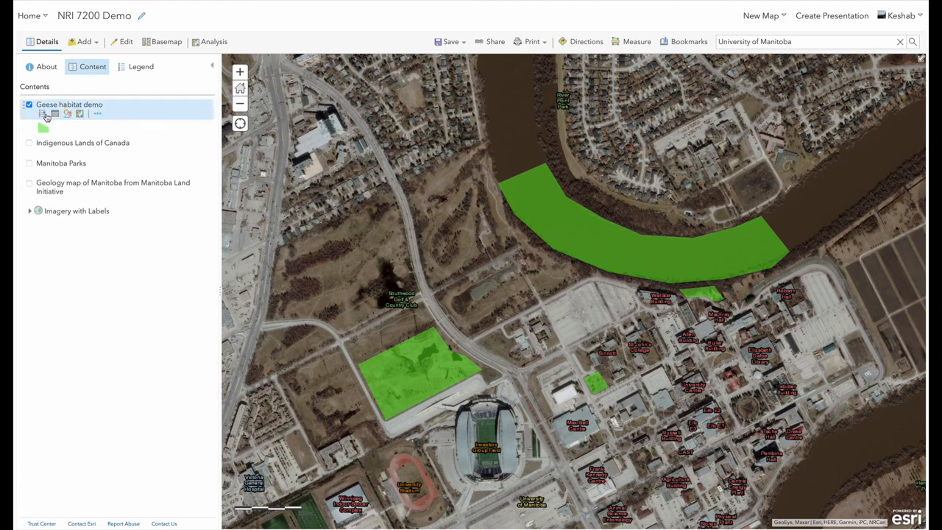
Step: Open the layer's attribute table and restyle the layer by unique types of the DESCRIPTIO attribute
click(56, 114)
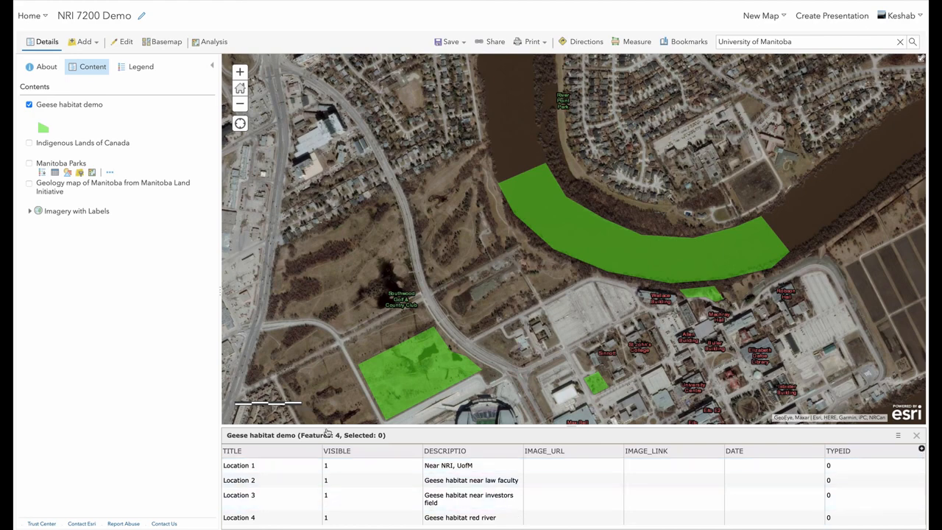
click(67, 115)
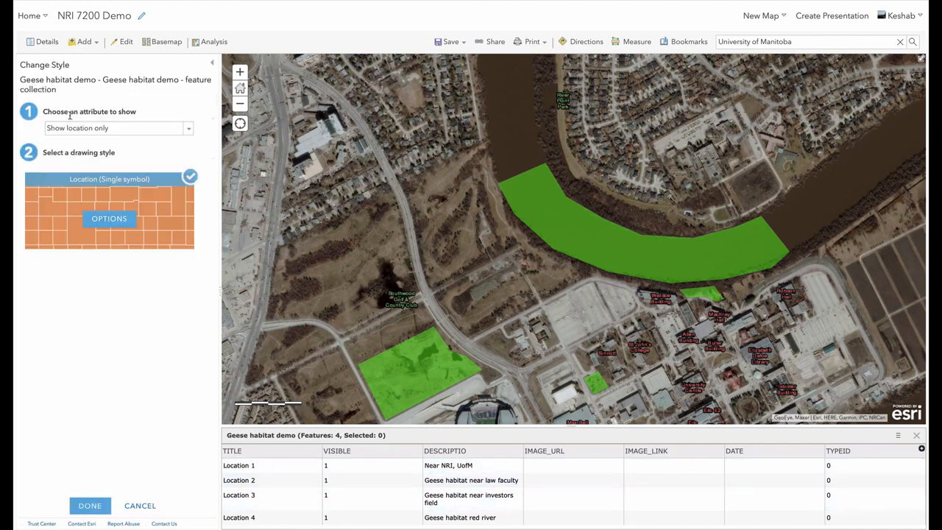
click(188, 128)
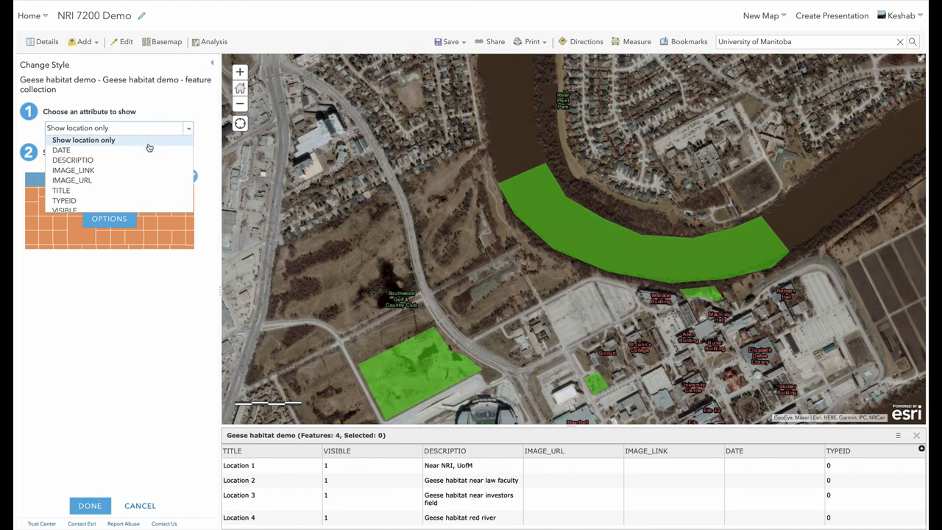
click(133, 161)
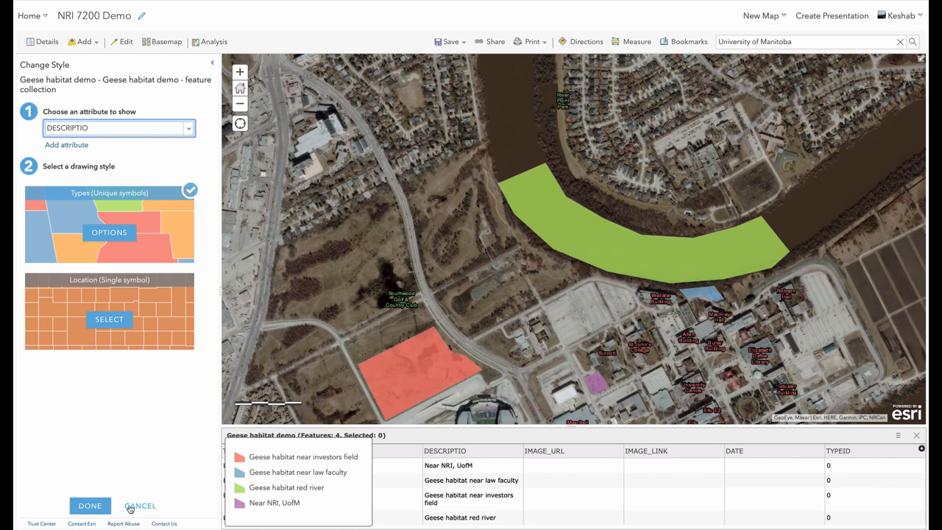
click(98, 507)
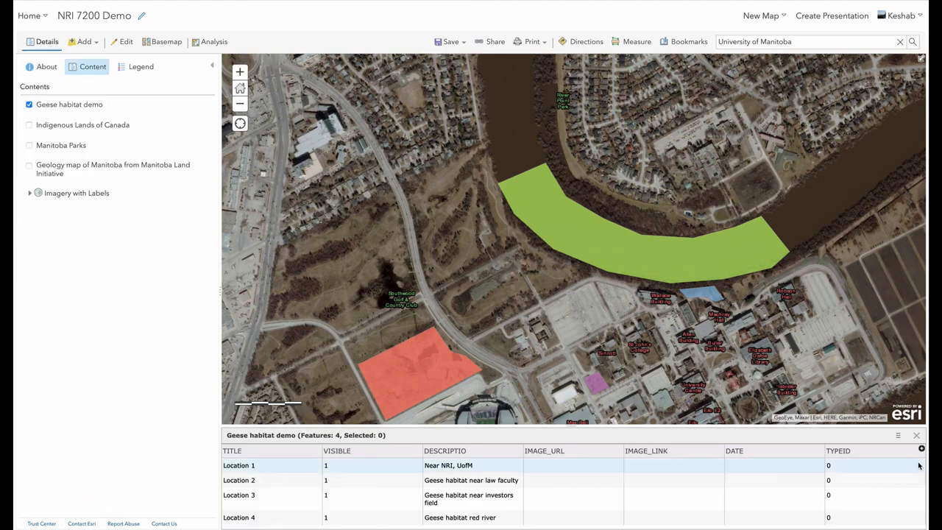
Step: Close the attribute table and expand the Geese habitat demo layer's legend
click(917, 436)
mouse_move(44, 118)
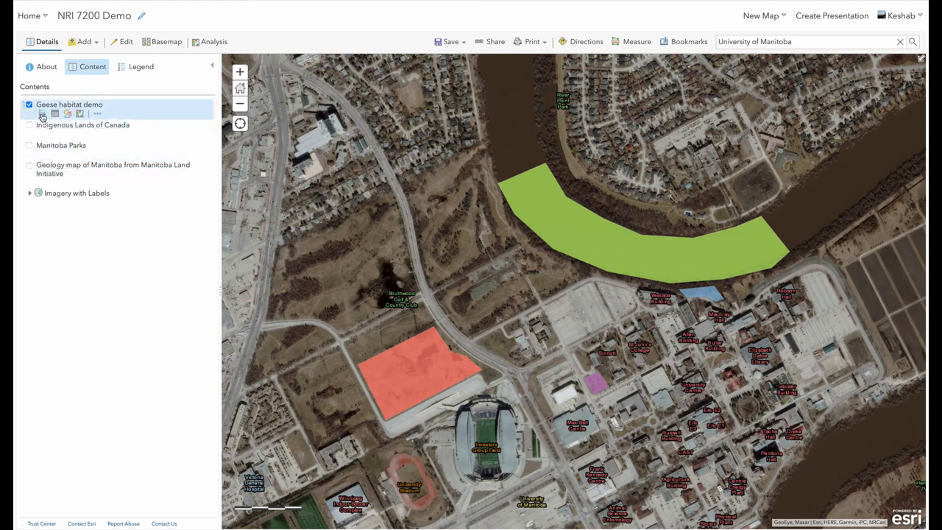
click(42, 114)
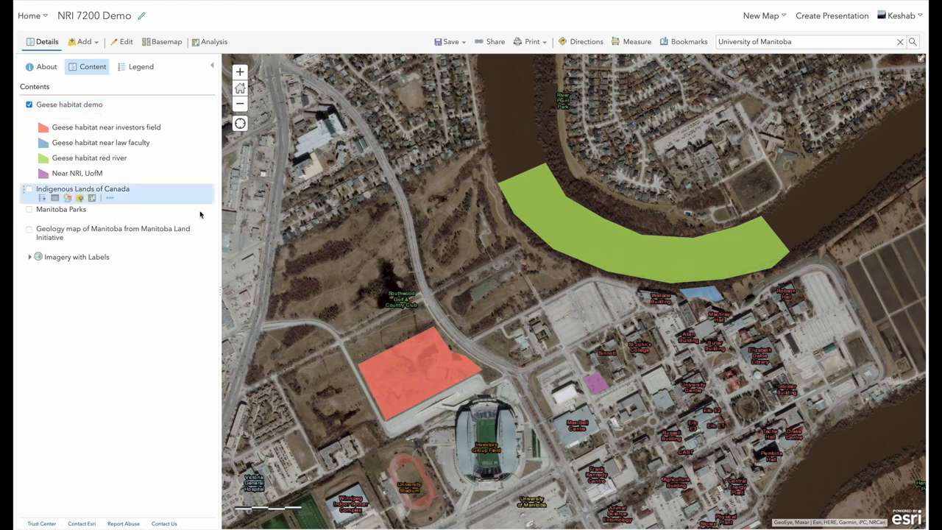